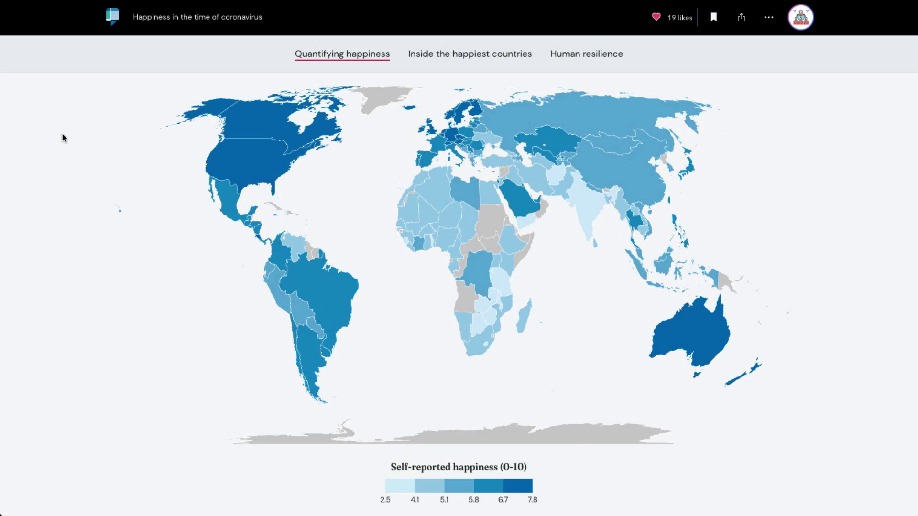
# Read the state alcohol-sale law pop-ups across the Charley's crystal ball US map
pyautogui.moveTo(215, 199)
pyautogui.moveTo(276, 299)
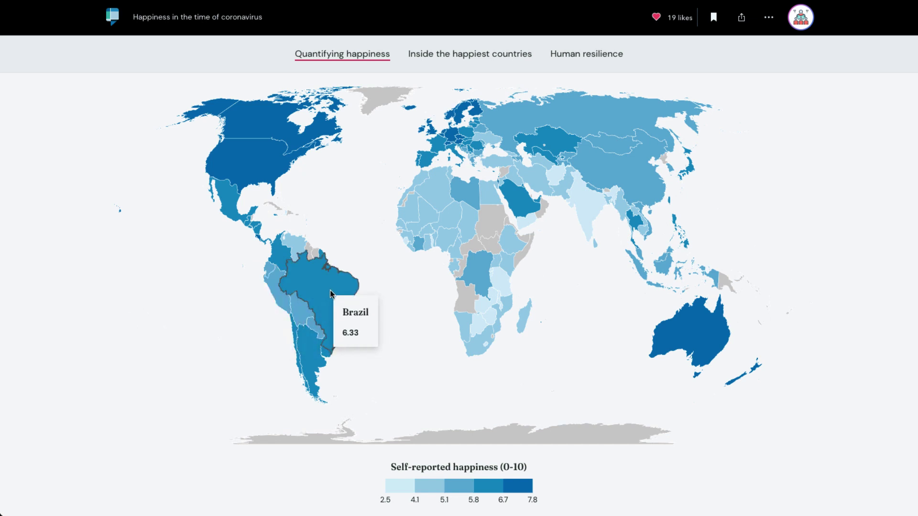
pyautogui.moveTo(299, 349)
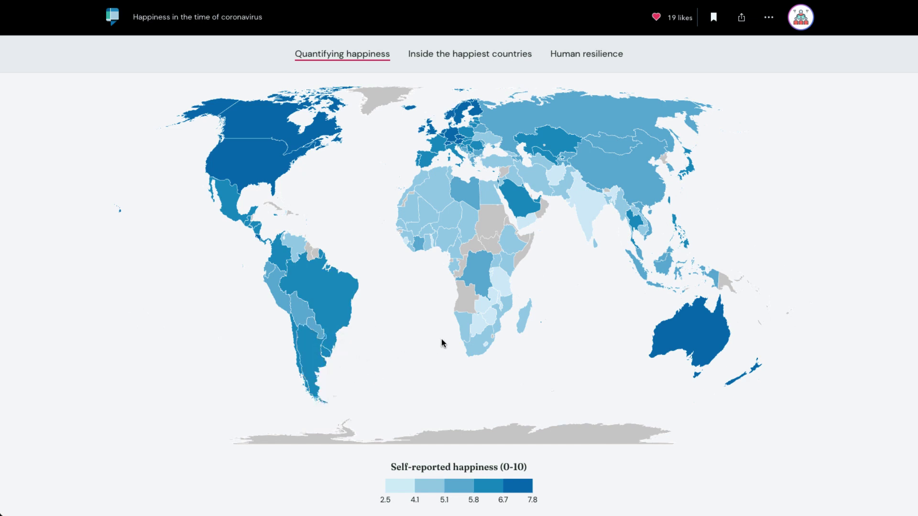
pyautogui.moveTo(462, 331)
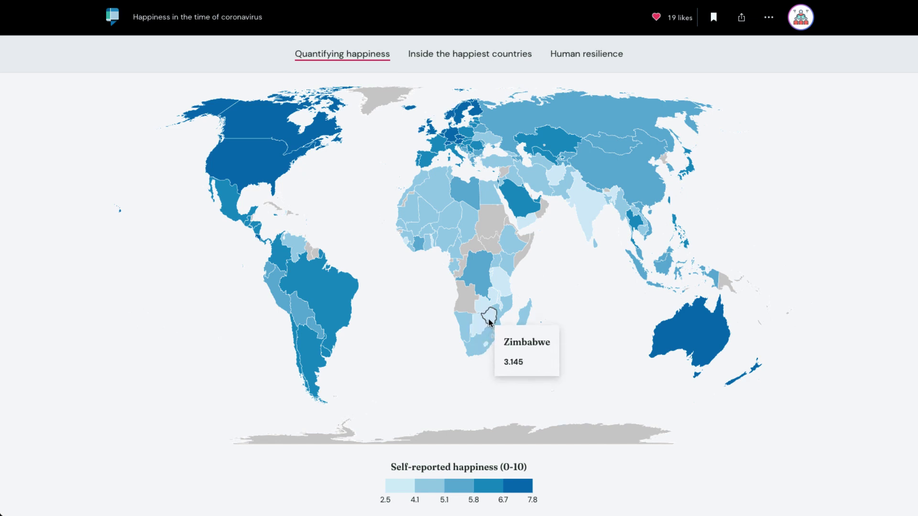
pyautogui.moveTo(498, 317)
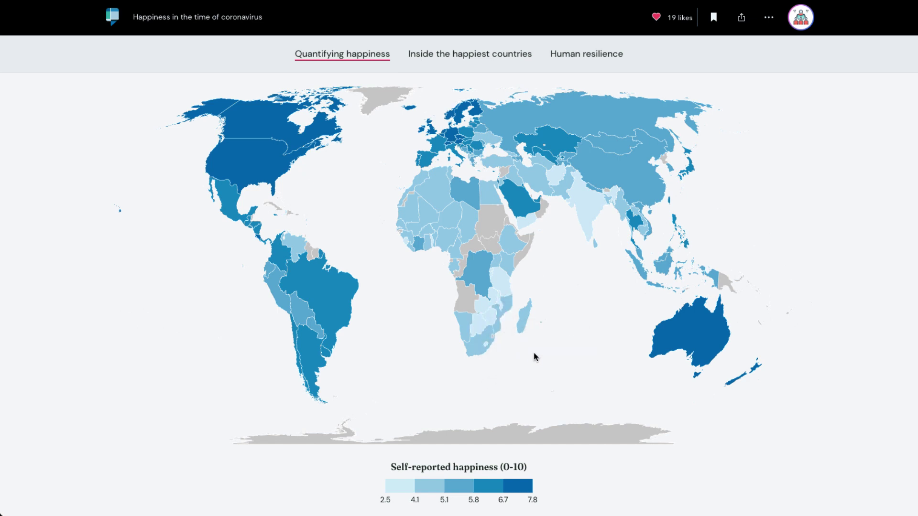
pyautogui.moveTo(691, 337)
pyautogui.moveTo(670, 290)
pyautogui.moveTo(685, 248)
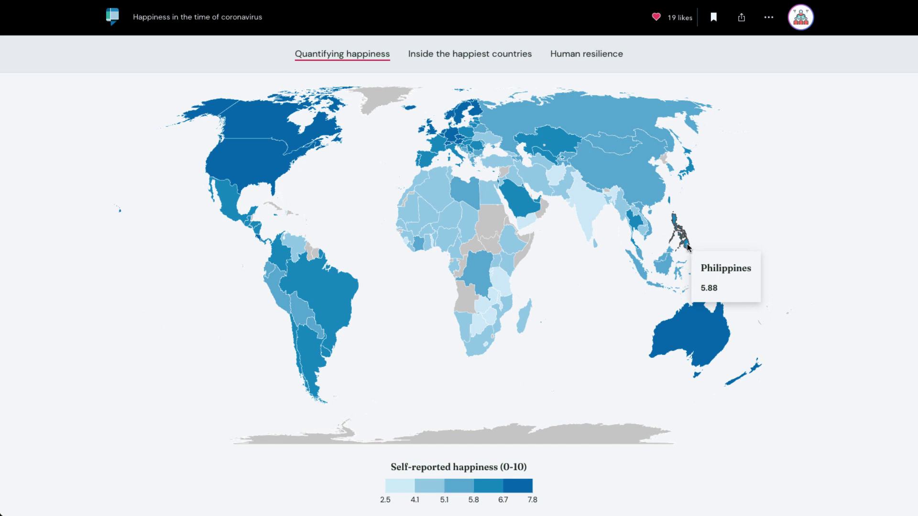
pyautogui.moveTo(692, 173)
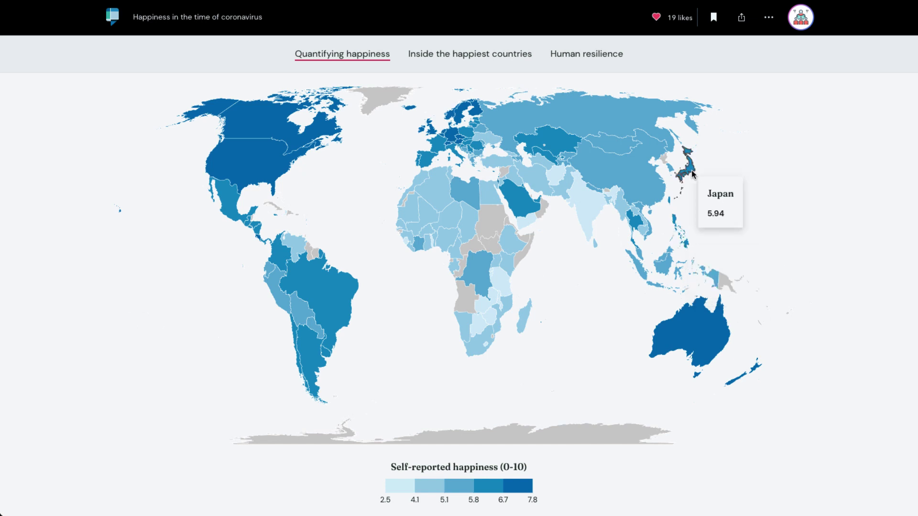
pyautogui.moveTo(648, 123)
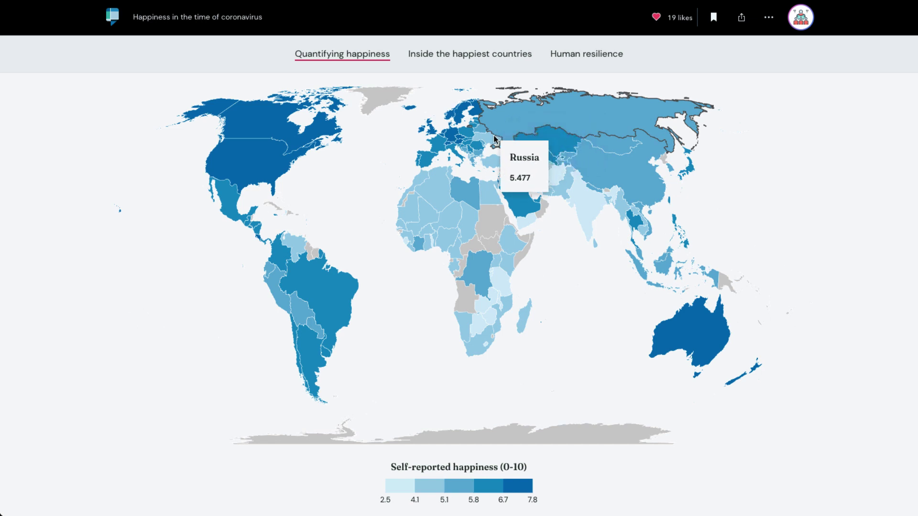
pyautogui.moveTo(493, 141)
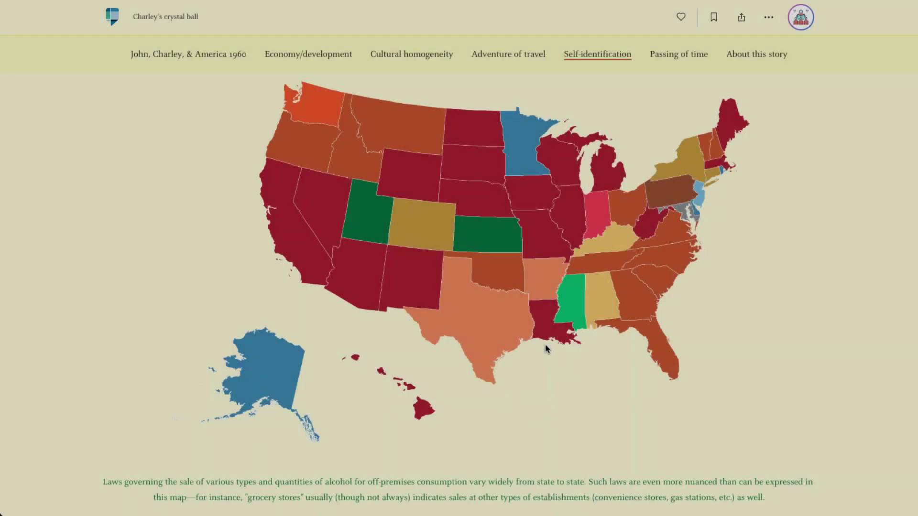
pyautogui.moveTo(544, 325)
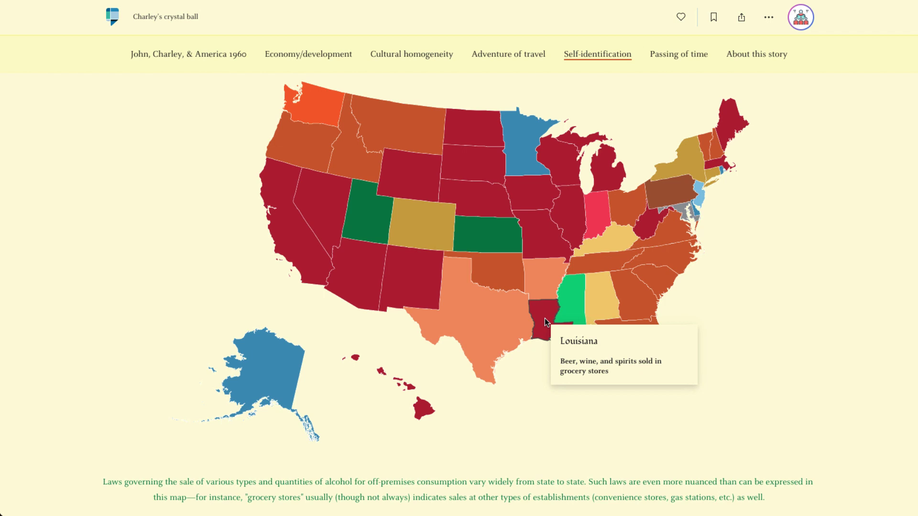
pyautogui.moveTo(541, 288)
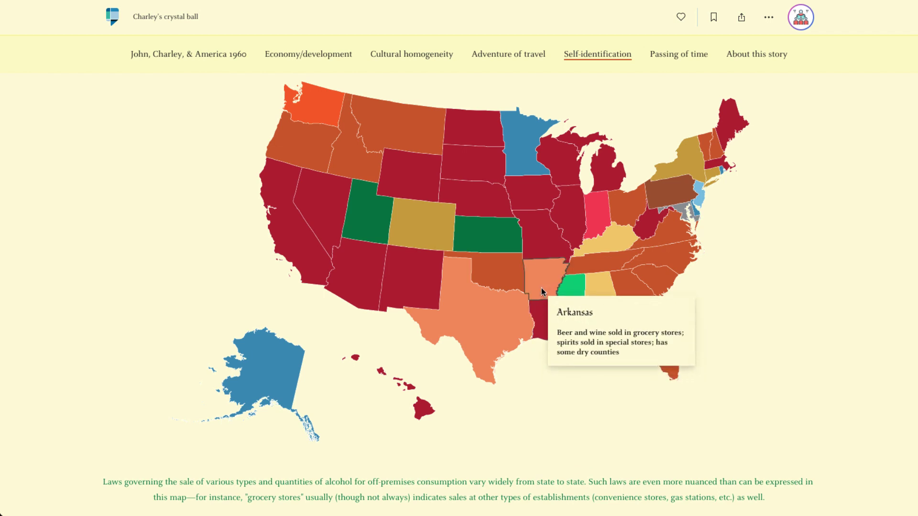
pyautogui.moveTo(520, 277)
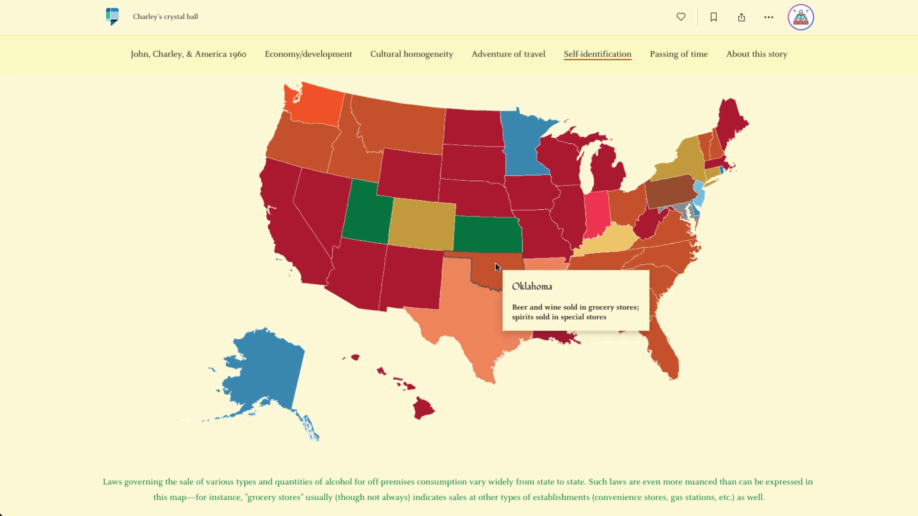
pyautogui.moveTo(479, 241)
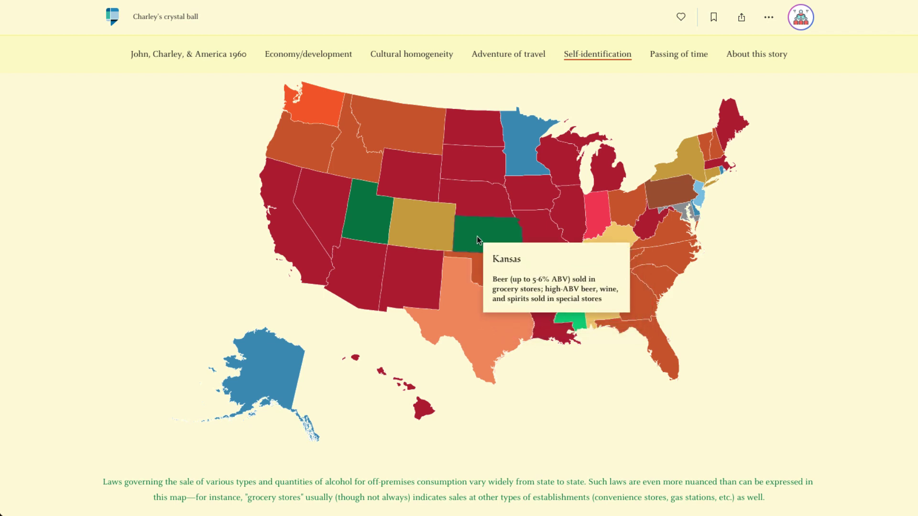
pyautogui.moveTo(439, 231)
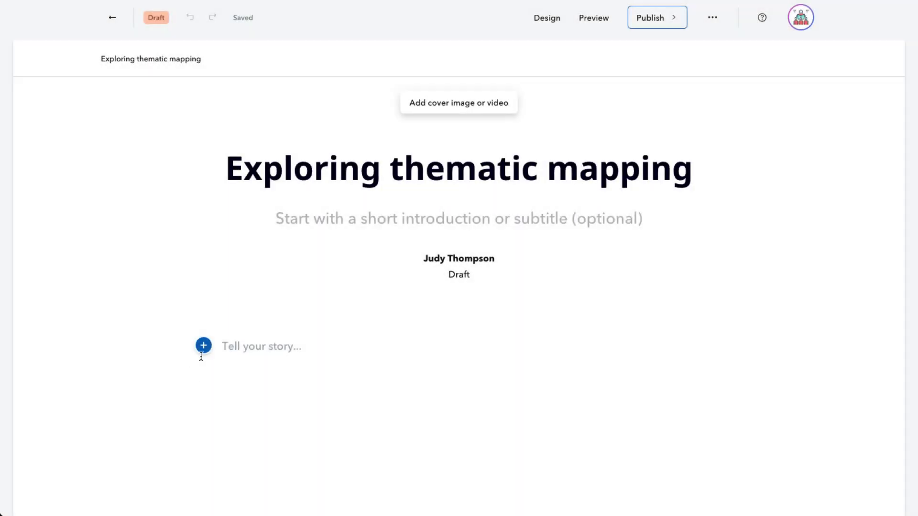
# Insert a Thematic map block covering the United States region
pyautogui.click(203, 351)
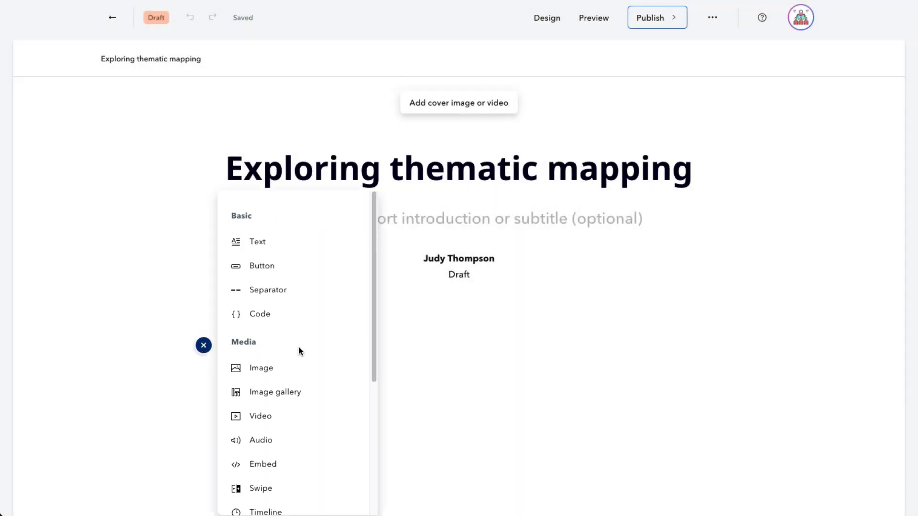
pyautogui.scroll(-5, 321, 352)
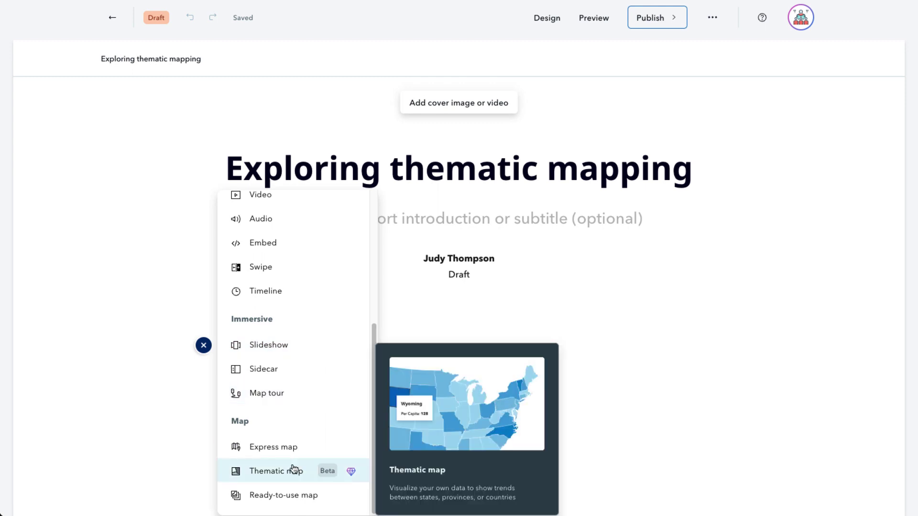
pyautogui.click(294, 469)
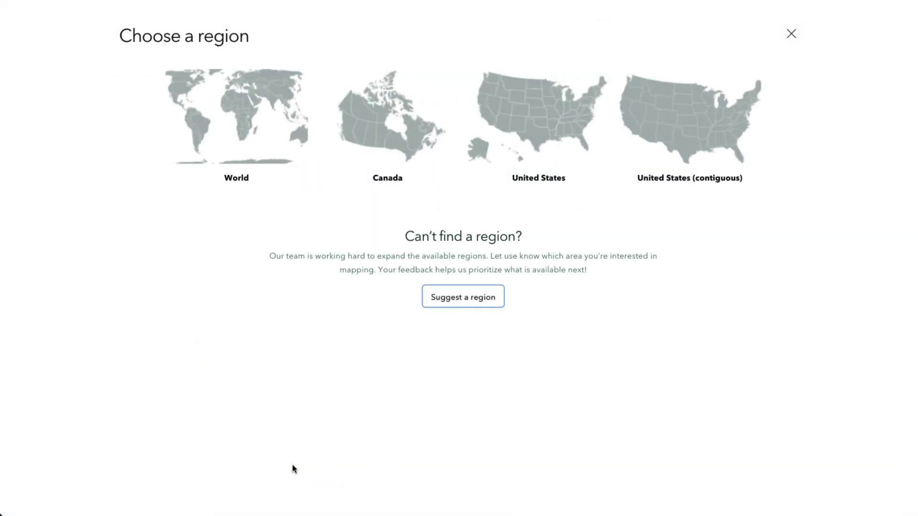
pyautogui.click(536, 132)
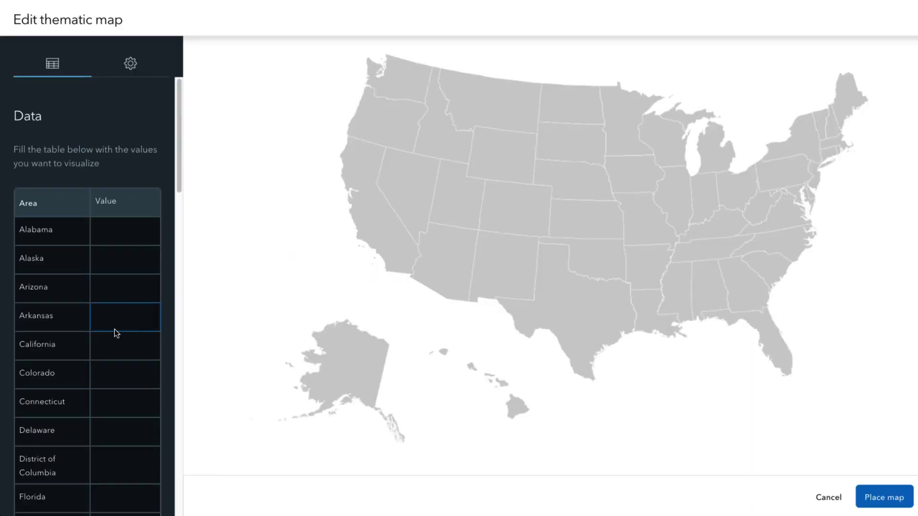
# Enter Driven through for New Hampshire and Stayed for New Jersey
pyautogui.scroll(-10, 115, 330)
pyautogui.scroll(-8, 115, 330)
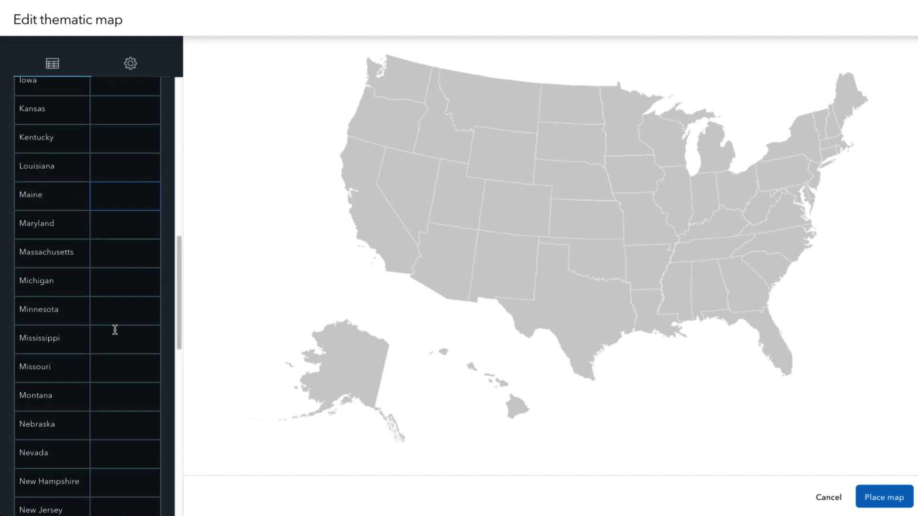
pyautogui.click(120, 311)
pyautogui.write('Driven through')
pyautogui.press('Return')
pyautogui.write('Stayed')
# Enter Stayed in for New Mexico, Liv for Ohio and Not visited for North Dakota
pyautogui.click(119, 373)
pyautogui.write('Stayed in')
pyautogui.click(115, 480)
pyautogui.write('Liv')
pyautogui.click(117, 451)
pyautogui.write('Not visited')
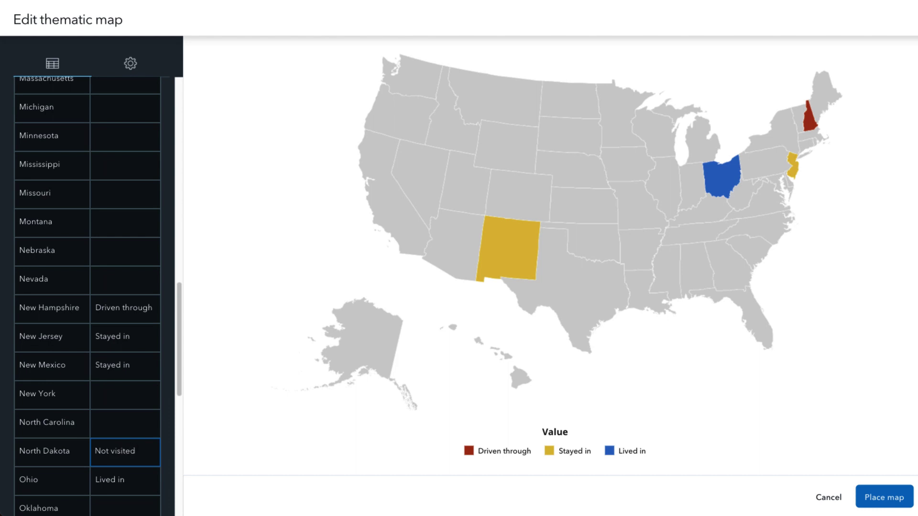
pyautogui.click(228, 494)
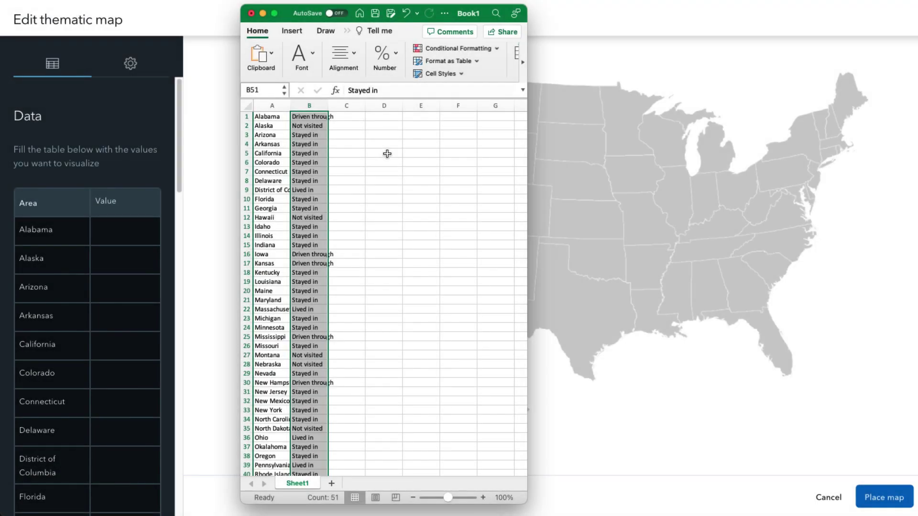
# Paste the copied Excel column of visit categories into the state Values, starting at Alabama
pyautogui.press('super+c')
pyautogui.scroll(-10, 387, 154)
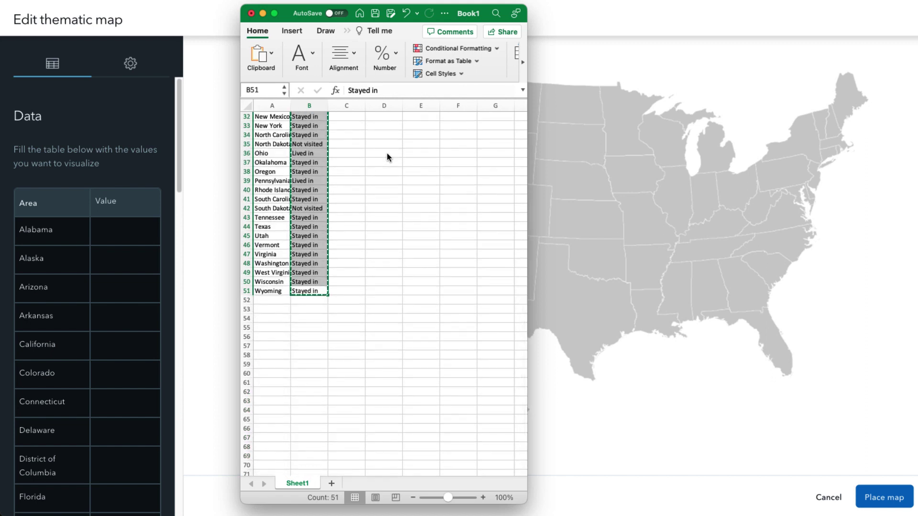
pyautogui.click(229, 199)
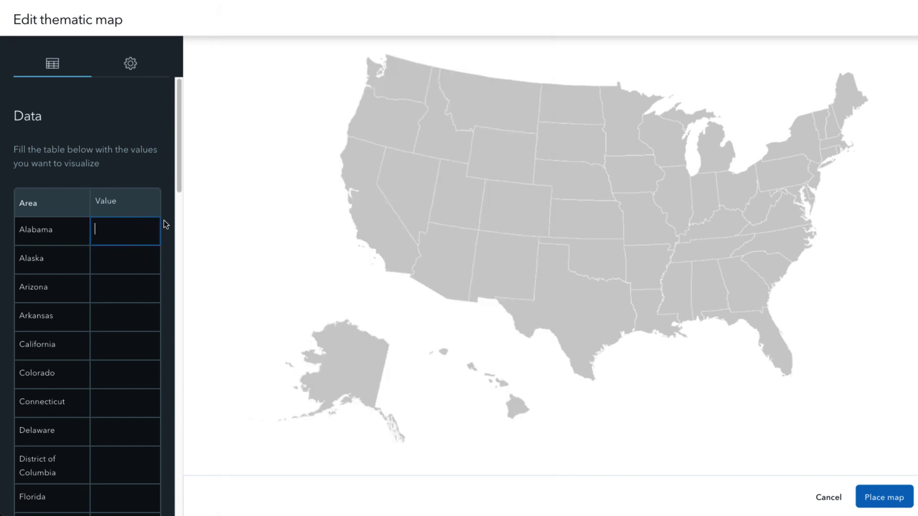
pyautogui.press('super+v')
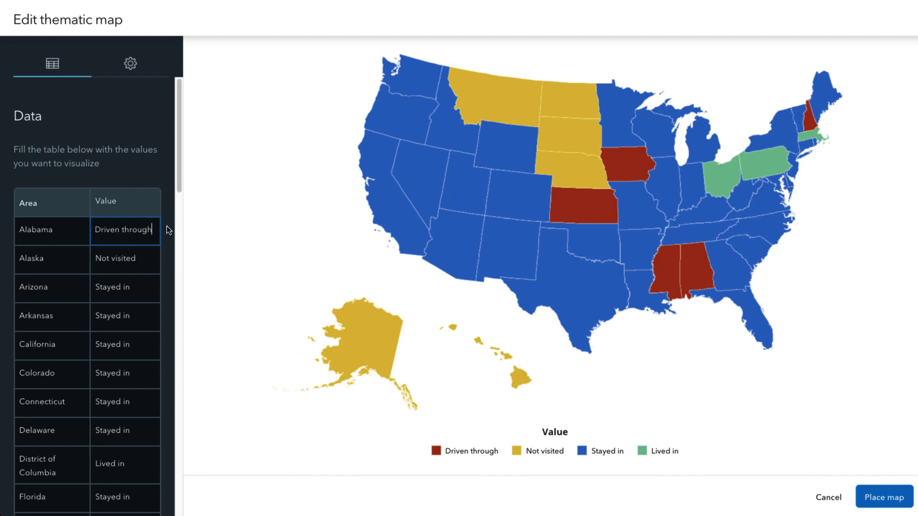
# Try several colour palettes, settling on the navy-green-tan-purple palette
pyautogui.click(139, 77)
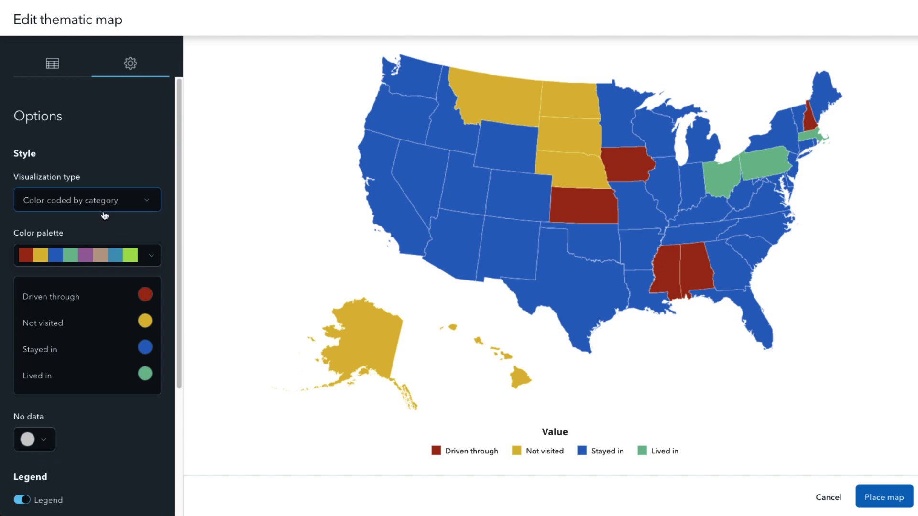
pyautogui.click(152, 260)
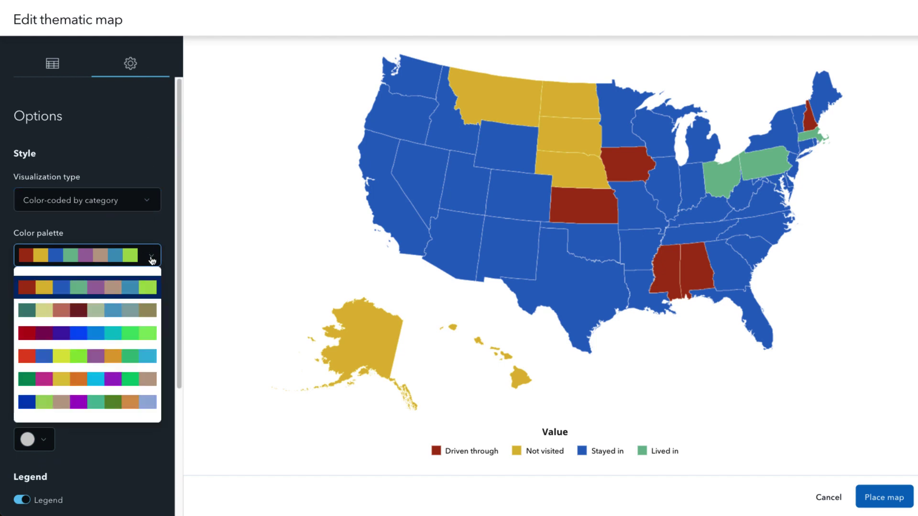
pyautogui.click(95, 335)
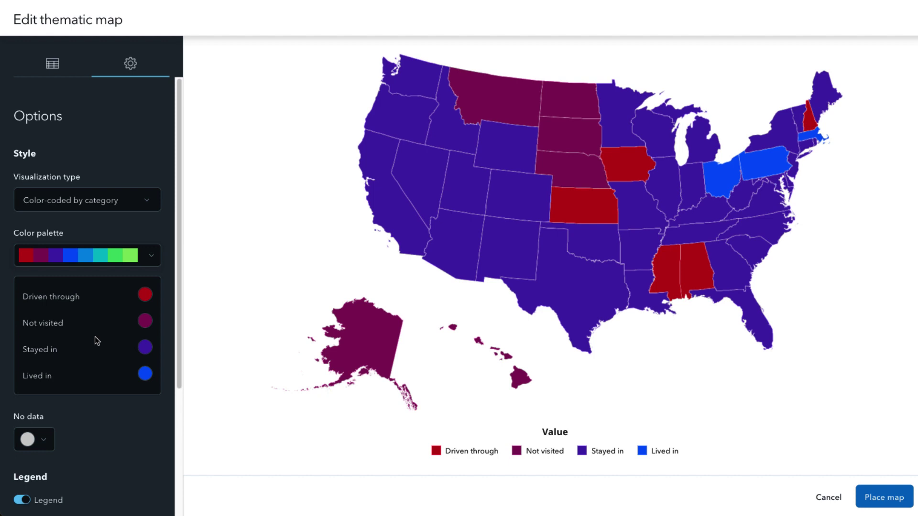
pyautogui.click(150, 259)
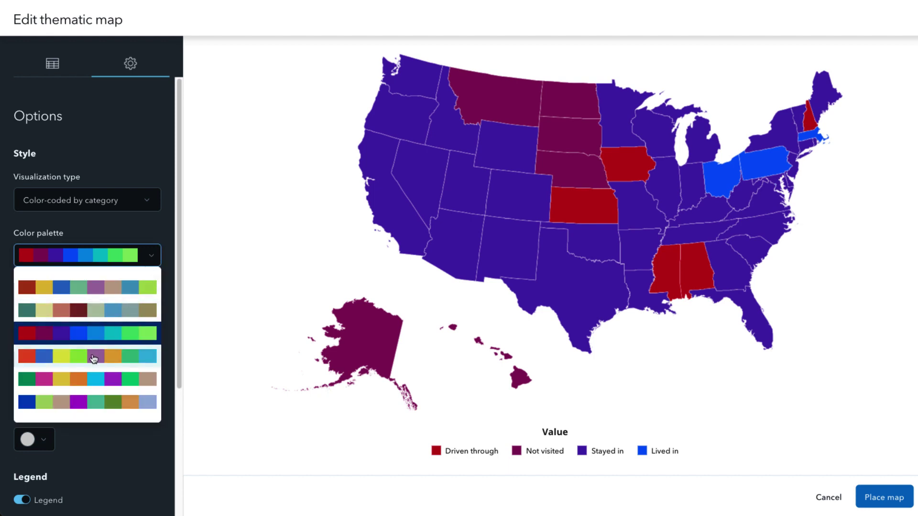
pyautogui.click(94, 359)
pyautogui.click(148, 261)
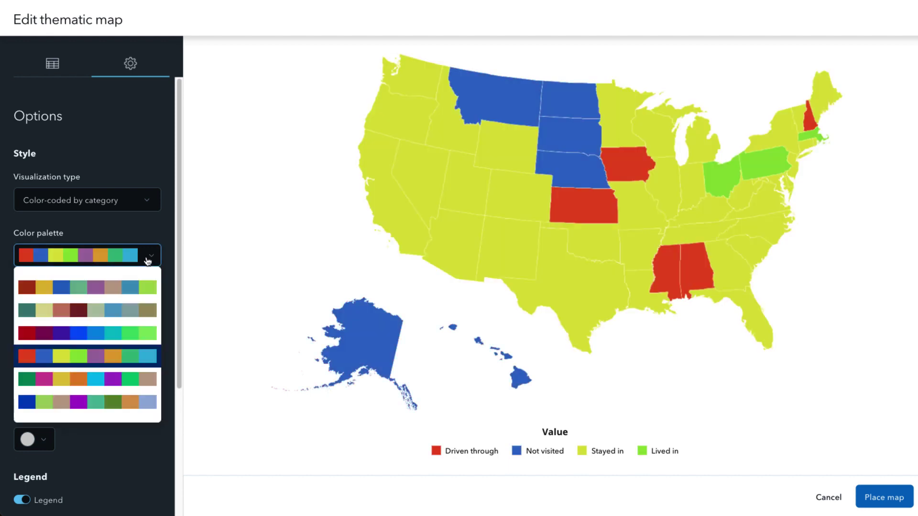
pyautogui.click(79, 402)
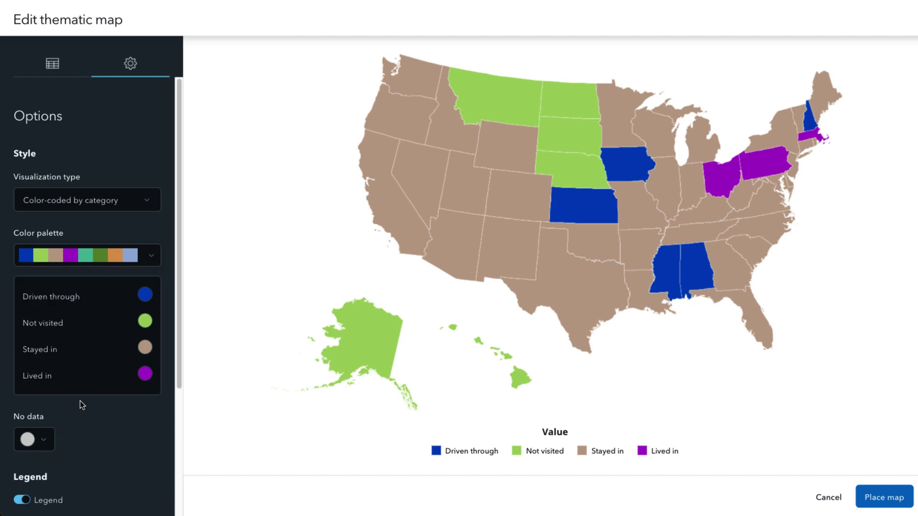
# Change the Not visited colour to light blue (#96AEDC), leaving the no-data colour unchanged
pyautogui.click(145, 321)
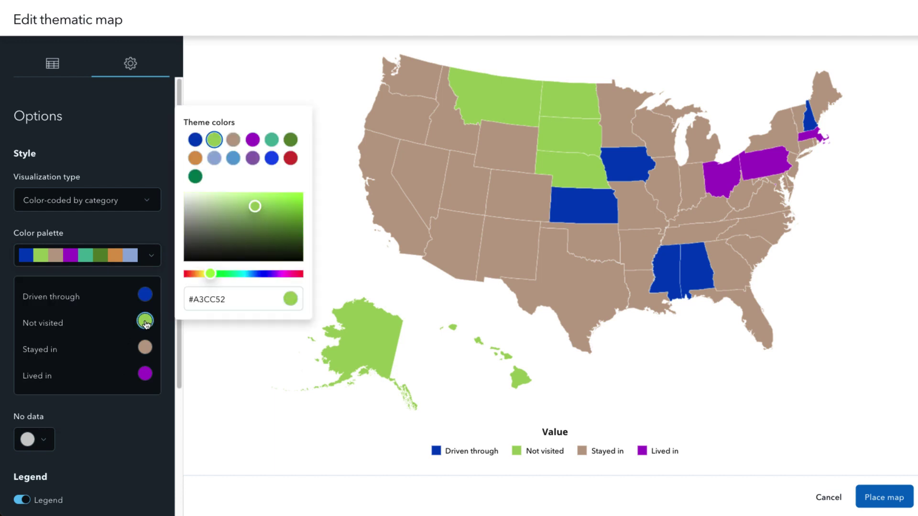
pyautogui.click(214, 158)
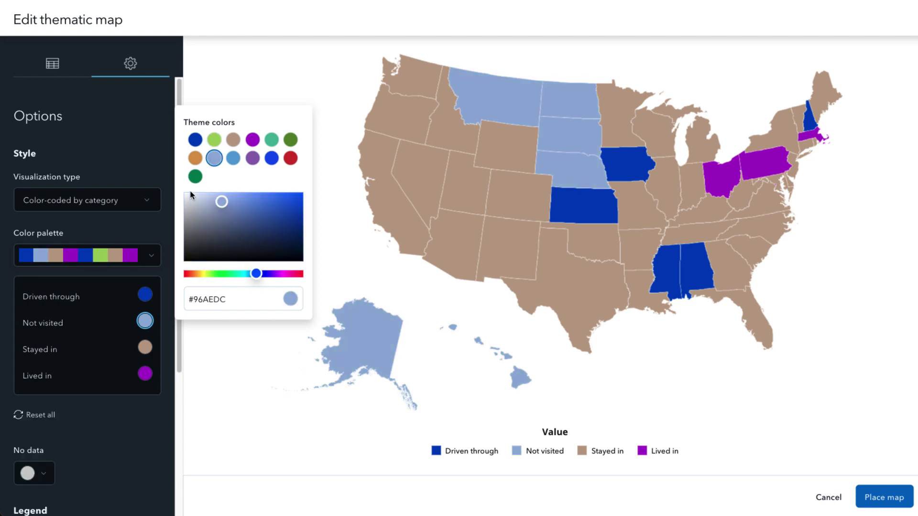
pyautogui.click(163, 281)
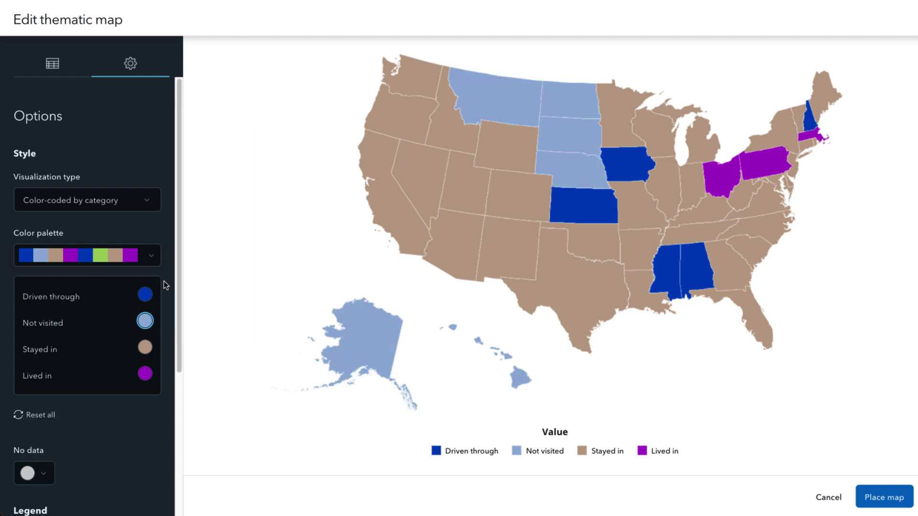
pyautogui.click(53, 477)
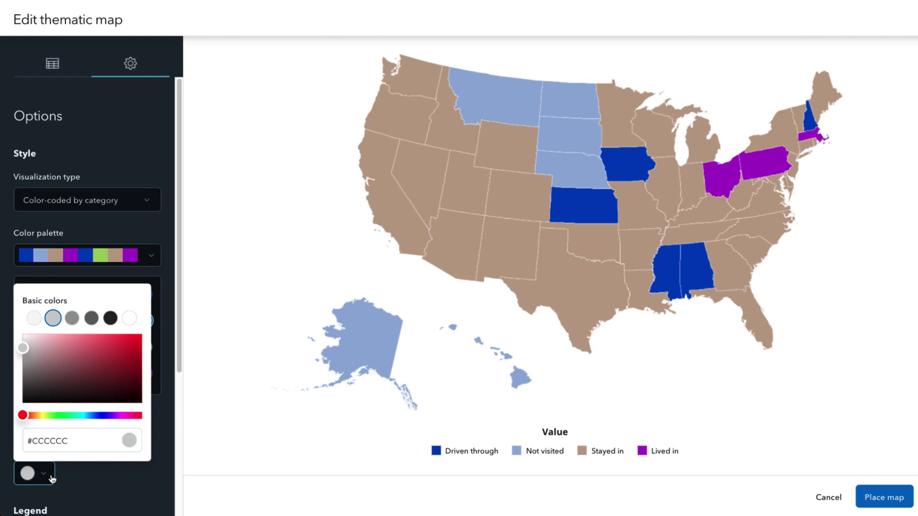
pyautogui.click(52, 477)
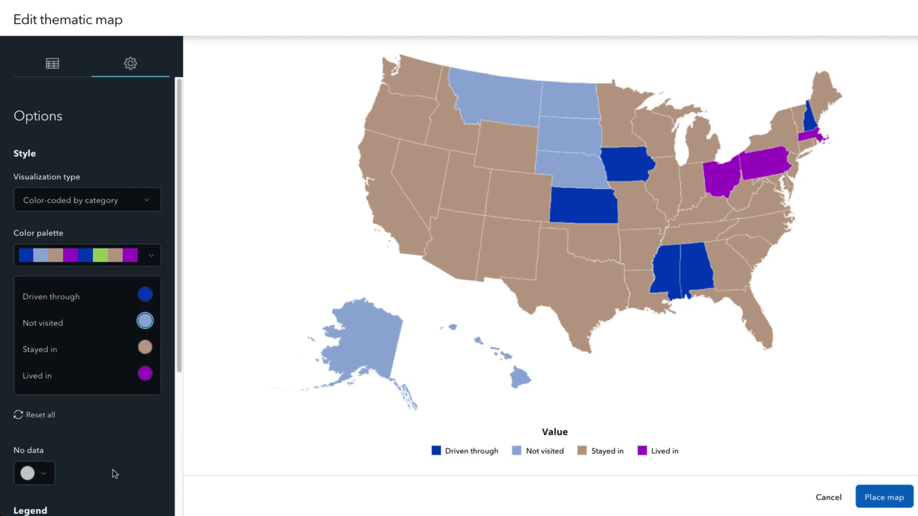
# Turn the map legend off and back on
pyautogui.scroll(-5, 122, 469)
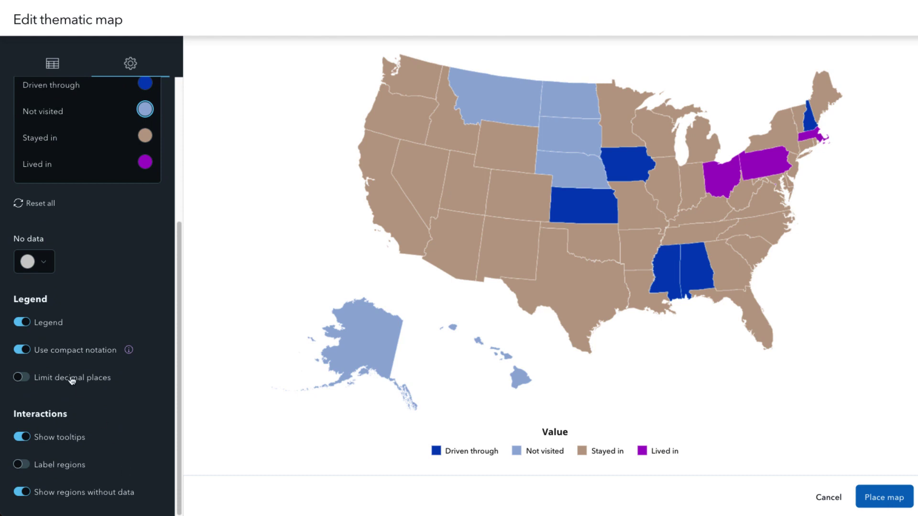
pyautogui.click(20, 324)
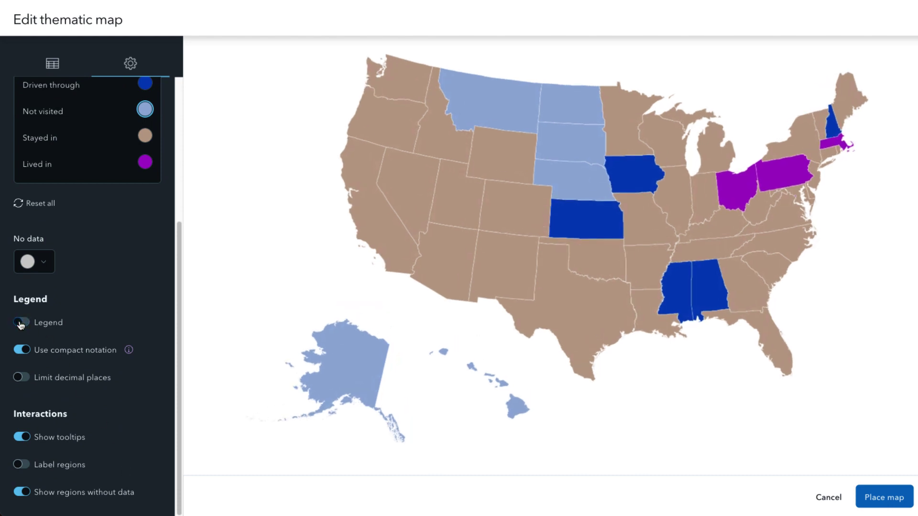
pyautogui.click(21, 323)
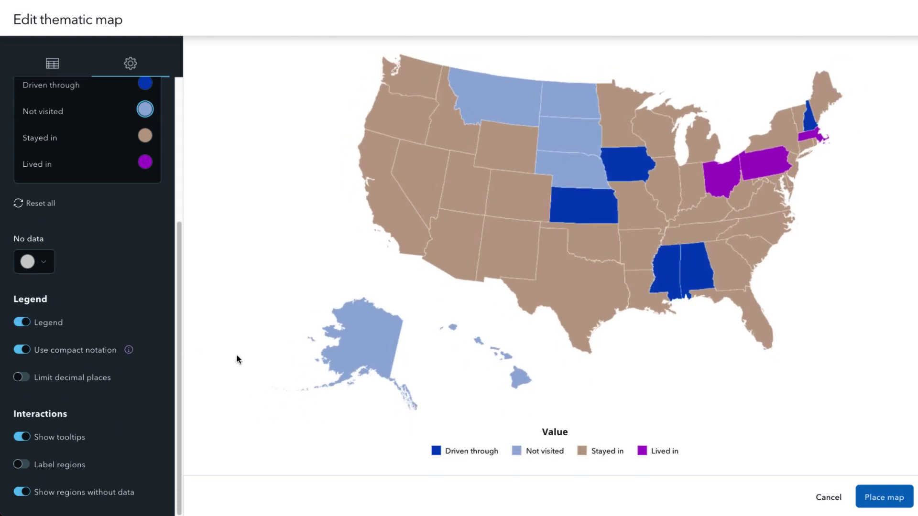
pyautogui.moveTo(356, 364)
# Turn off map tooltips, hide states lacking data, and check the green miles shading
pyautogui.click(22, 437)
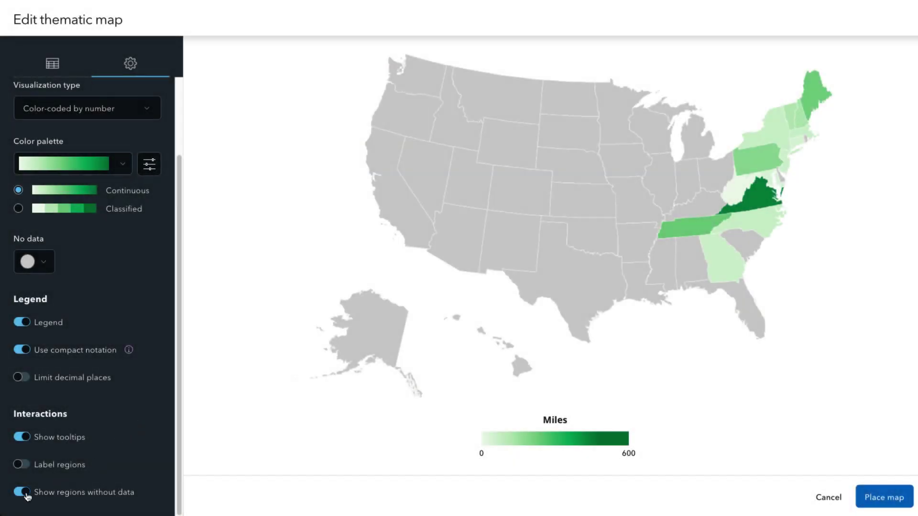
pyautogui.click(22, 492)
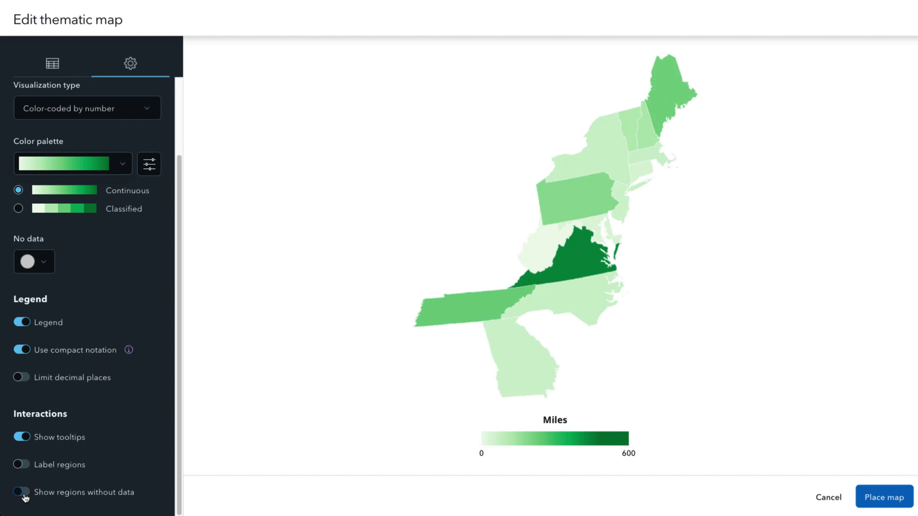
pyautogui.moveTo(451, 312)
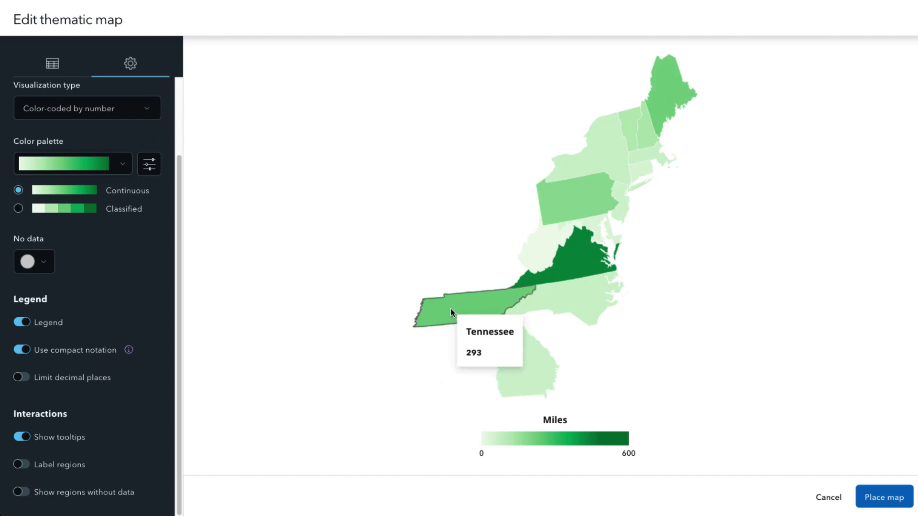
pyautogui.moveTo(538, 308)
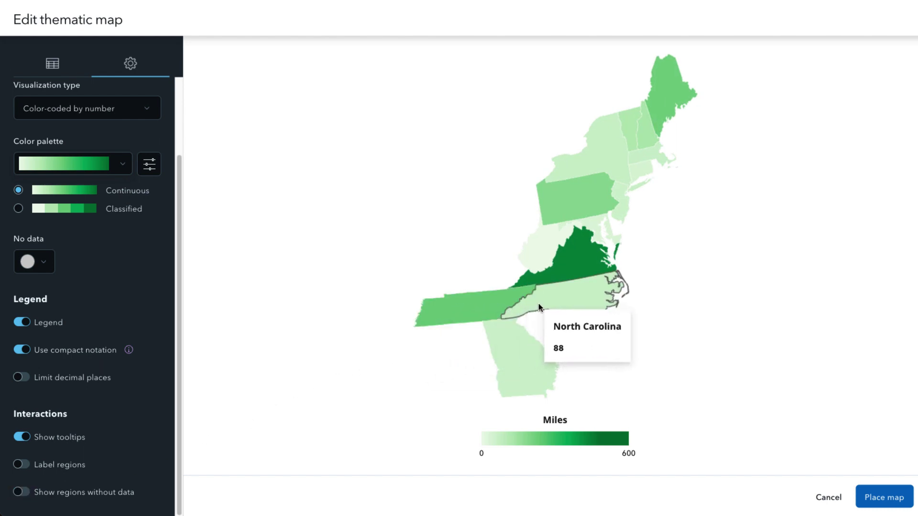
pyautogui.moveTo(570, 266)
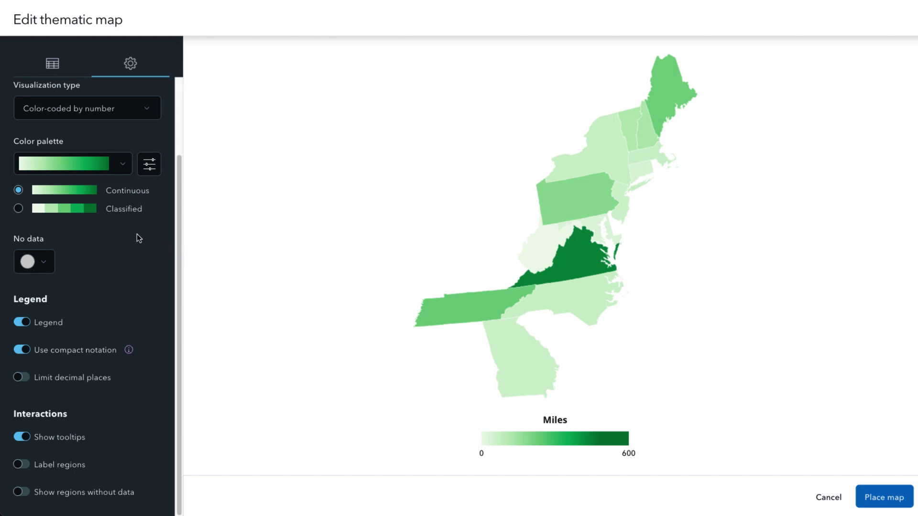
# Classify the miles ramp into 4 Quantile classes with breaks 4, 72, 90, 229 and 550
pyautogui.click(17, 211)
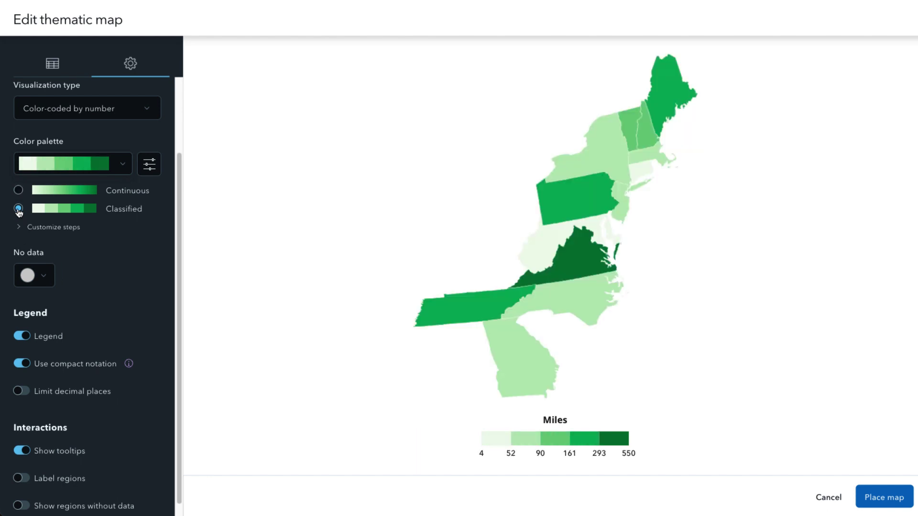
pyautogui.click(19, 229)
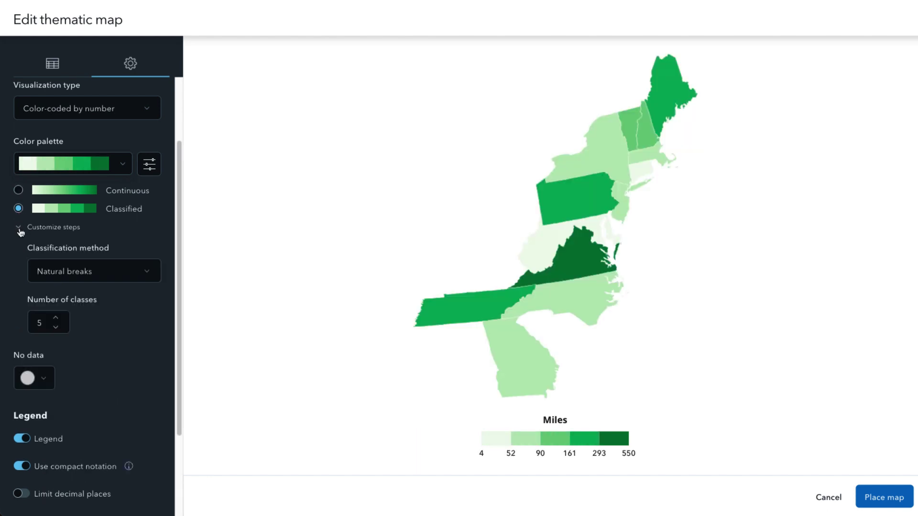
pyautogui.click(151, 279)
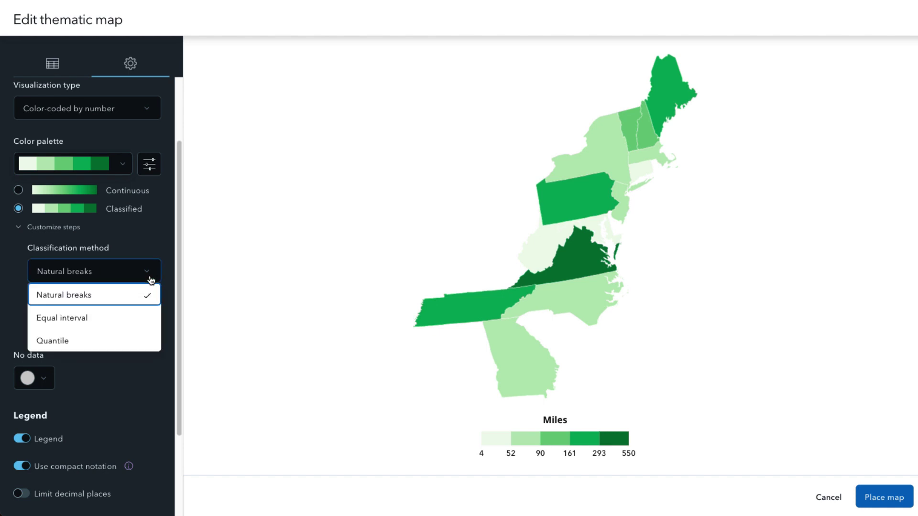
pyautogui.click(110, 342)
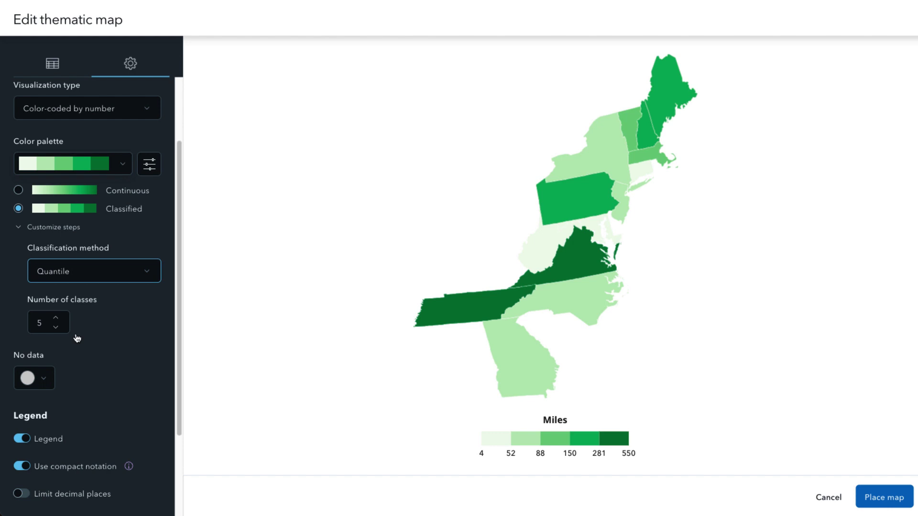
pyautogui.click(57, 329)
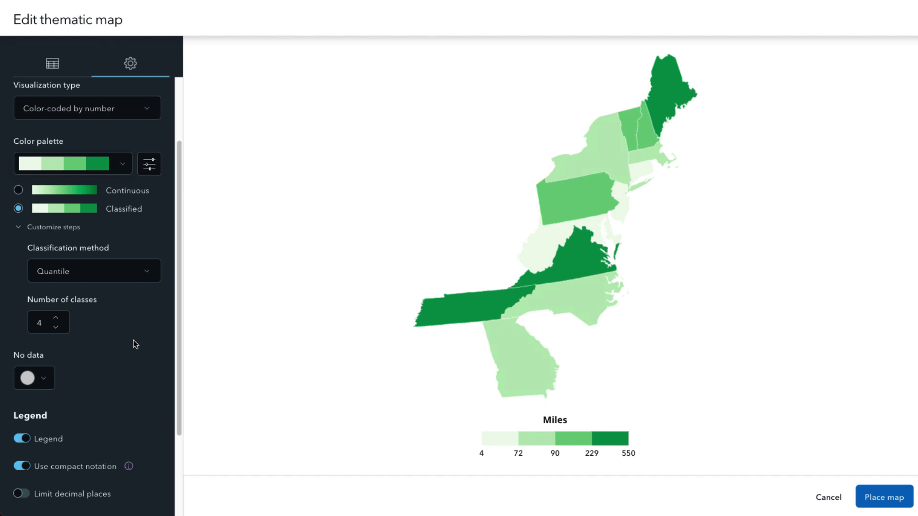
# Switch to Proportional symbols with green circle fill and a near-black outline
pyautogui.click(138, 112)
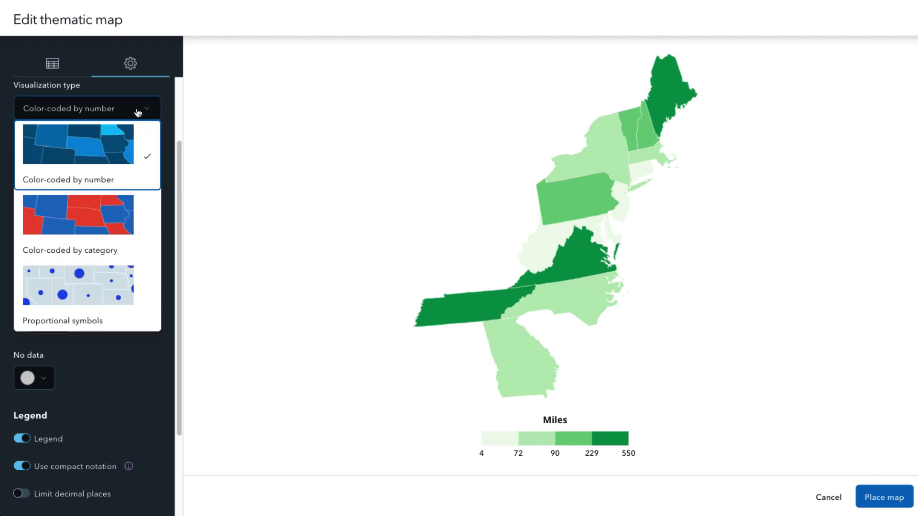
pyautogui.click(94, 299)
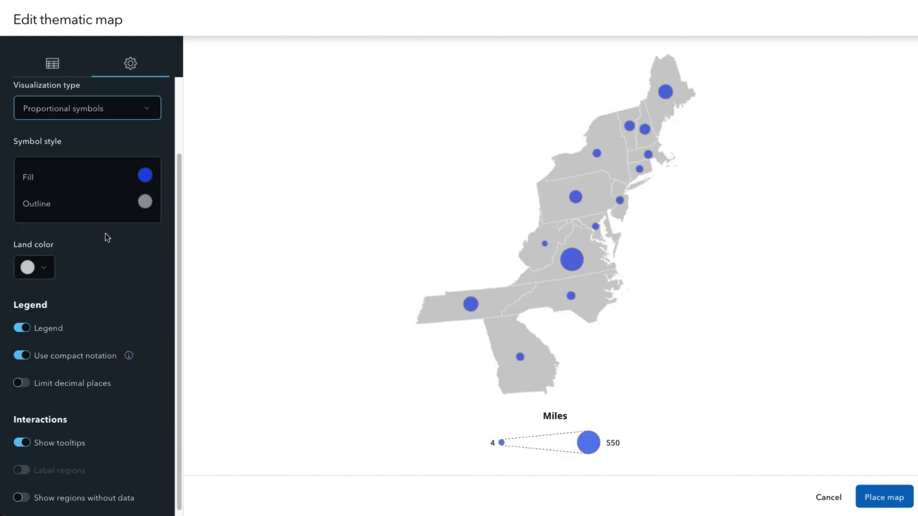
pyautogui.click(142, 179)
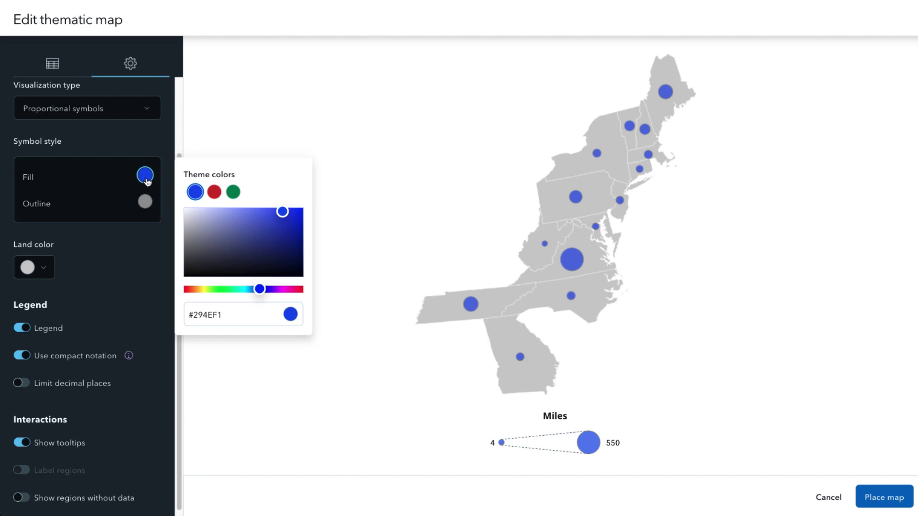
pyautogui.click(234, 193)
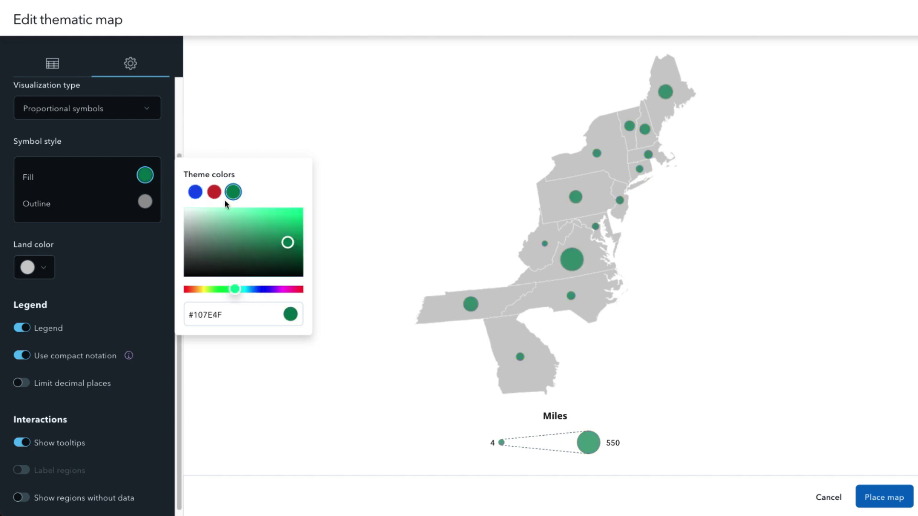
pyautogui.click(137, 271)
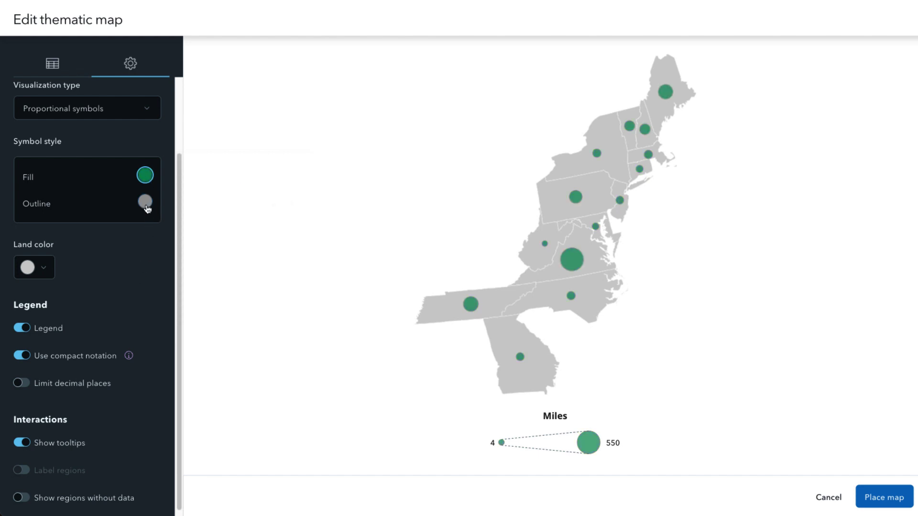
pyautogui.click(146, 203)
pyautogui.click(271, 218)
pyautogui.click(140, 269)
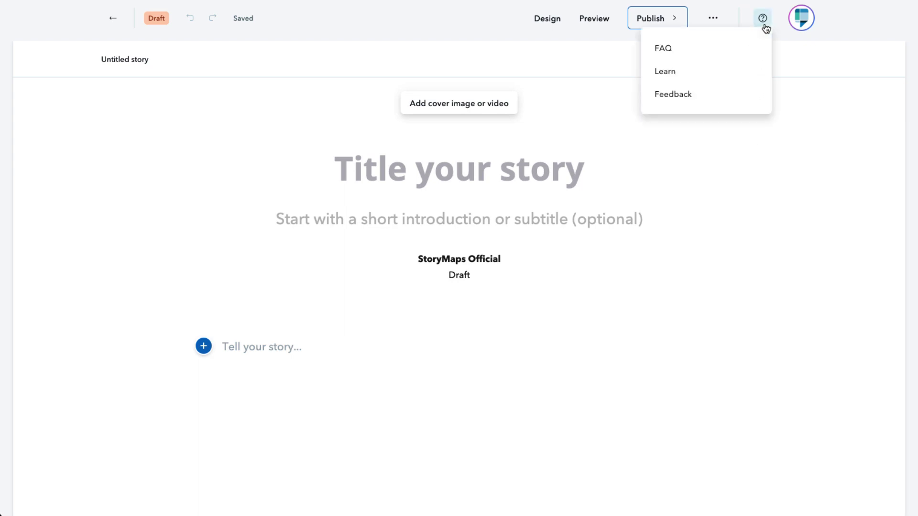
# Open the Feedback form with Ideas for improvement as its topic
pyautogui.click(713, 103)
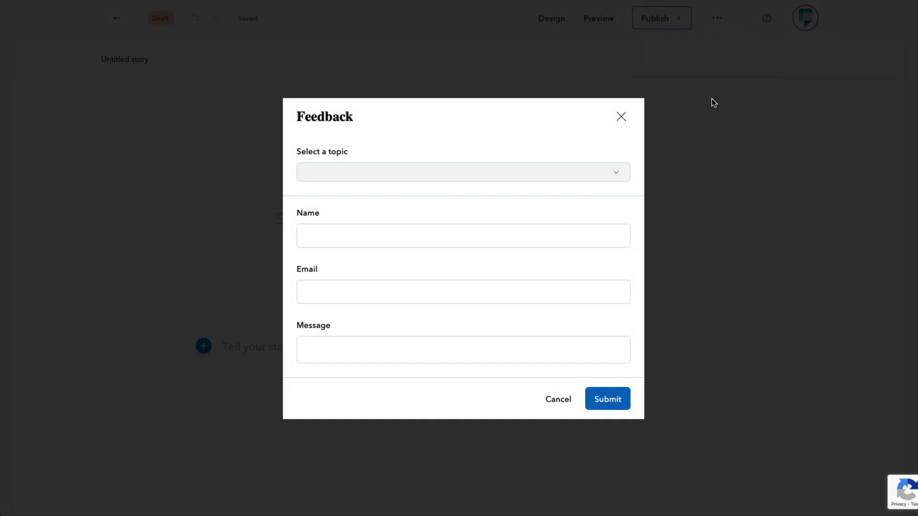
pyautogui.click(583, 177)
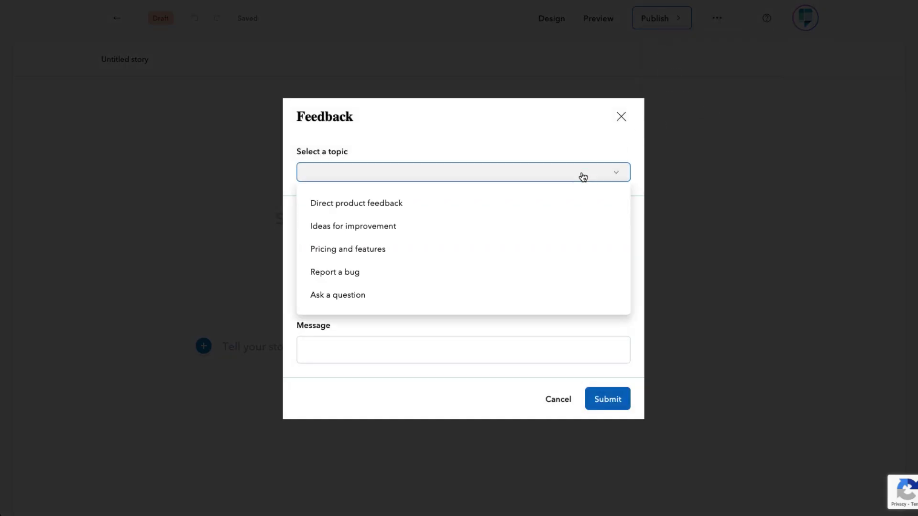
pyautogui.click(515, 227)
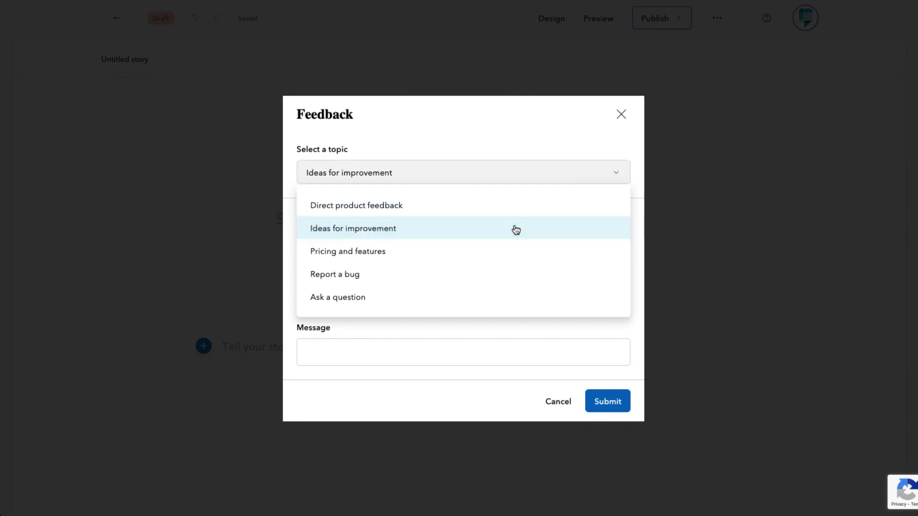